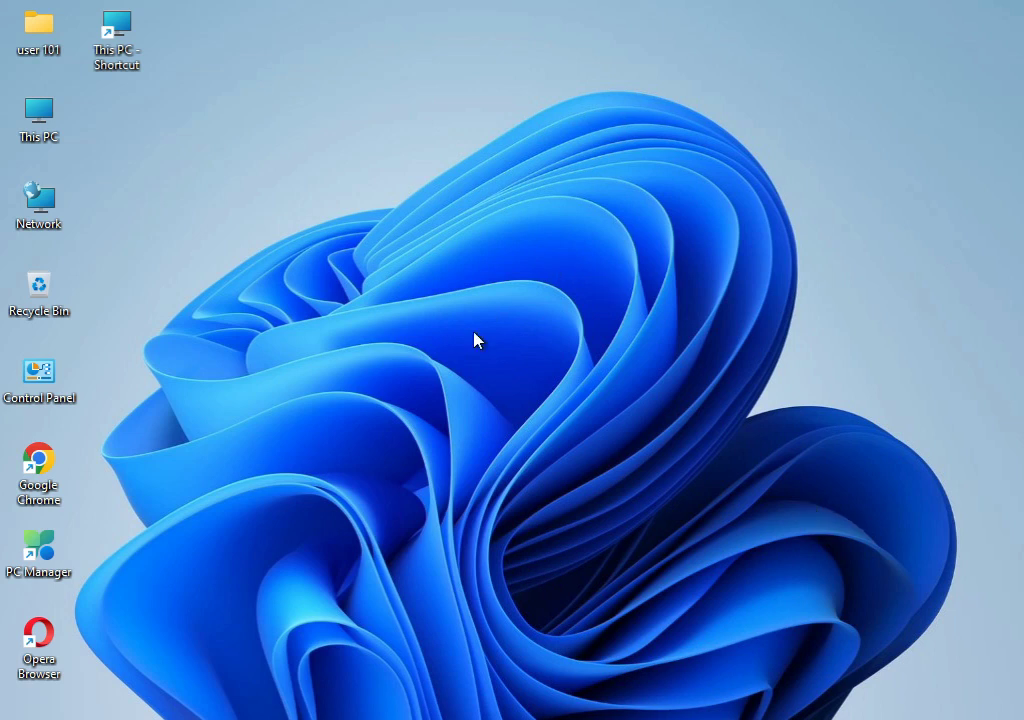
Open the Windows 11 Start menu with the Windows key.
key("super")
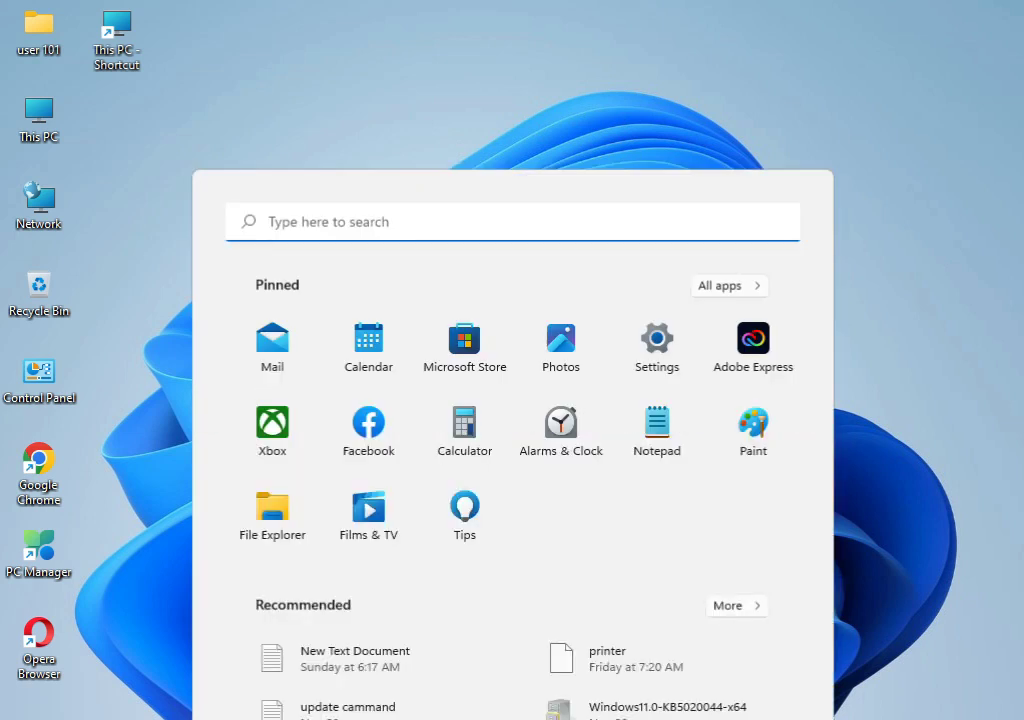
Go to Settings > System > Troubleshoot > Other troubleshooters.
left_click(652, 213)
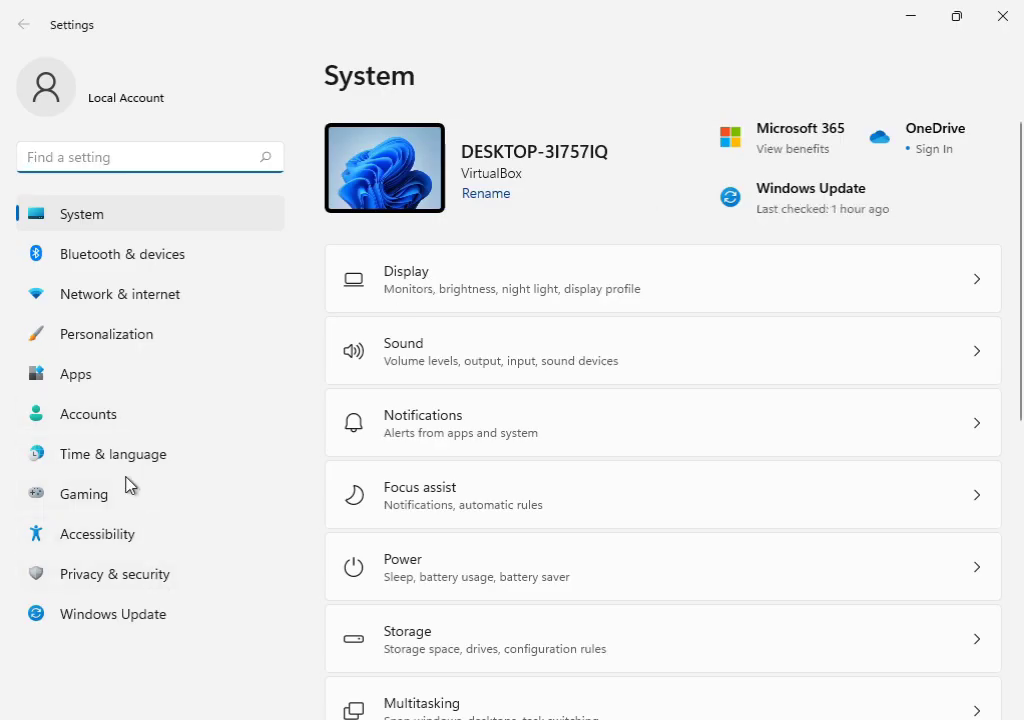
scroll(571, 535, "down", 5)
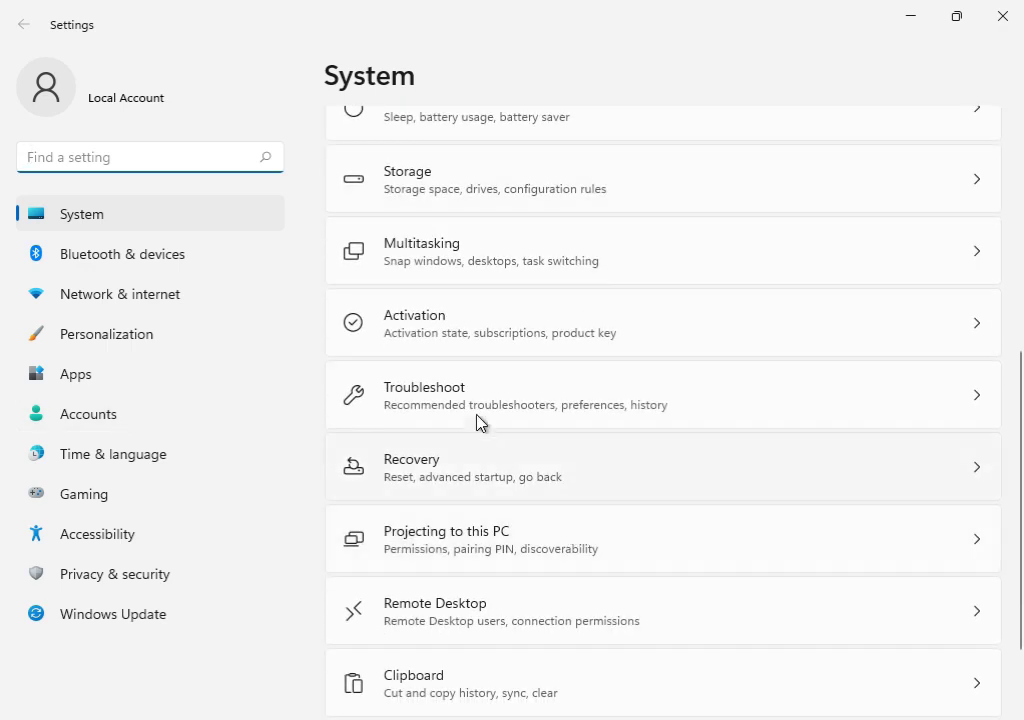
left_click(487, 412)
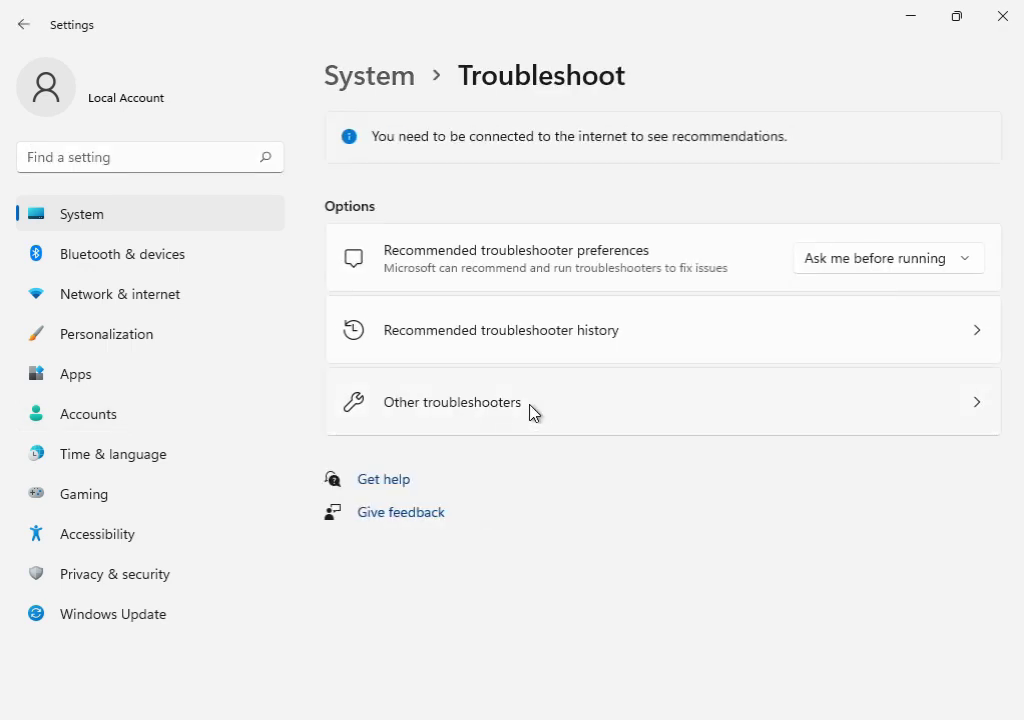
left_click(531, 412)
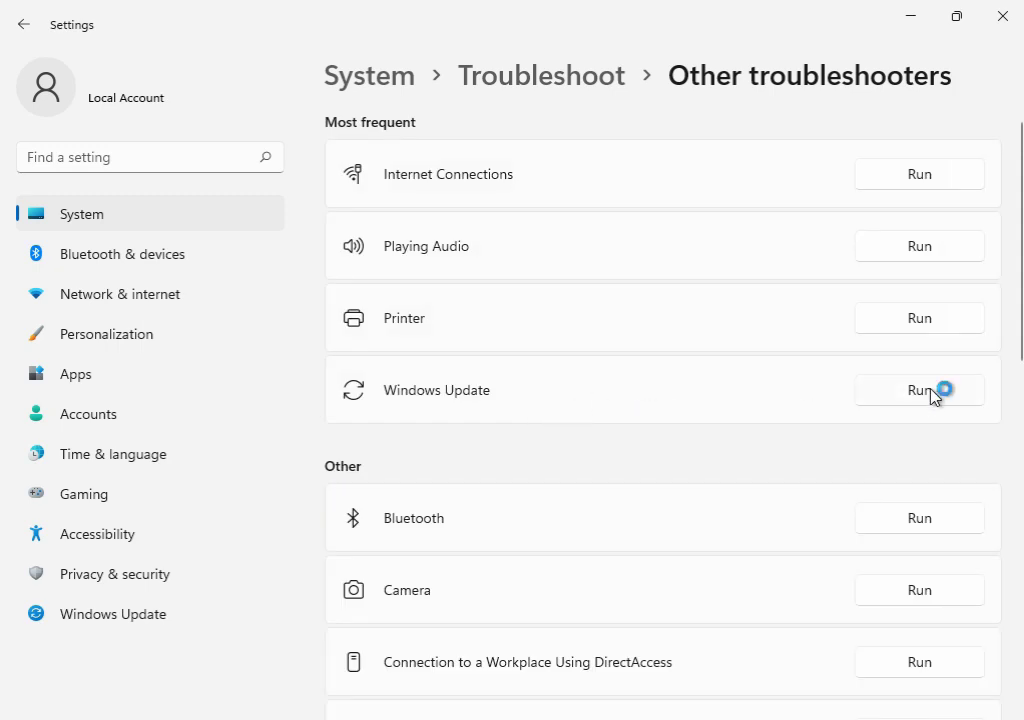
Run the Windows Update troubleshooter and let it detect problems.
left_click(920, 390)
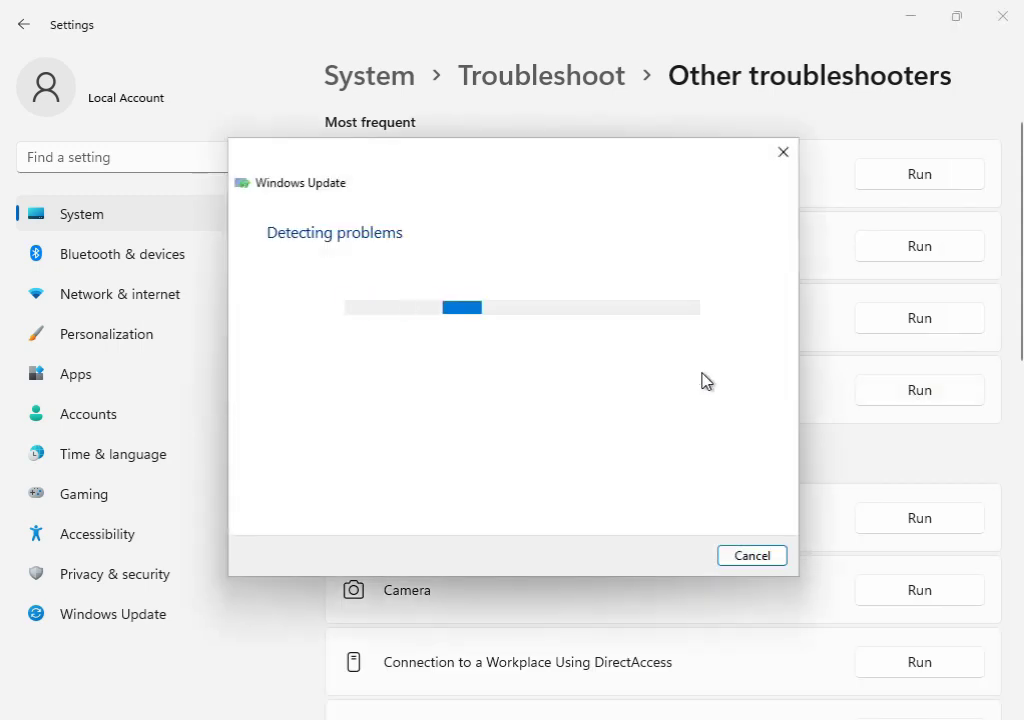
left_click_drag(521, 167, 575, 510)
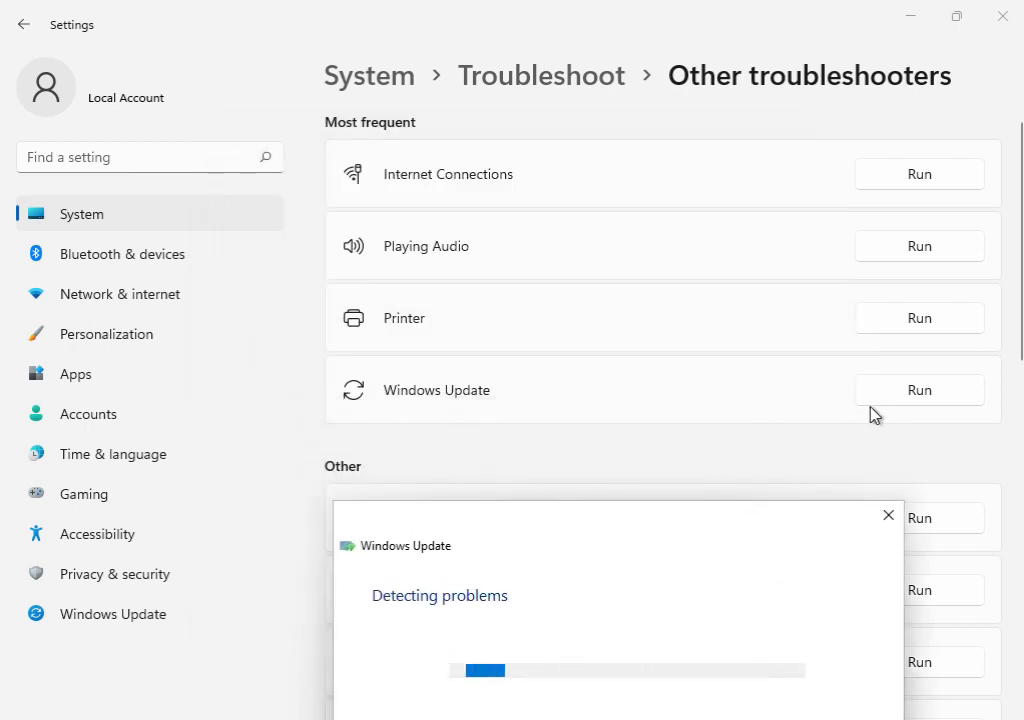
left_click_drag(665, 539, 633, 166)
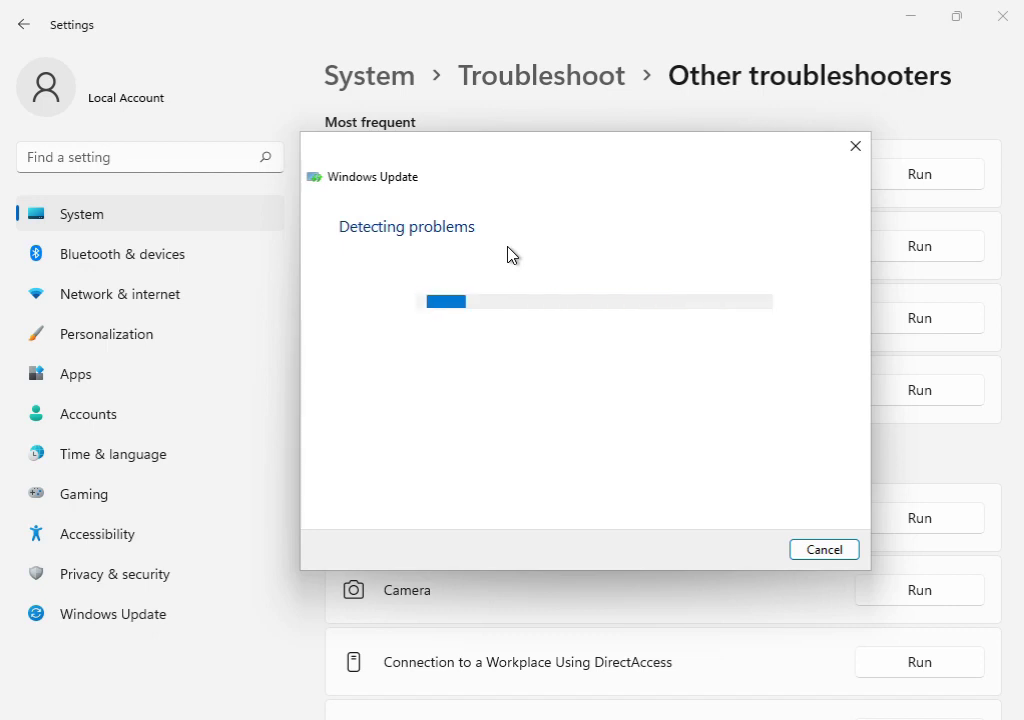
mouse_move(720, 717)
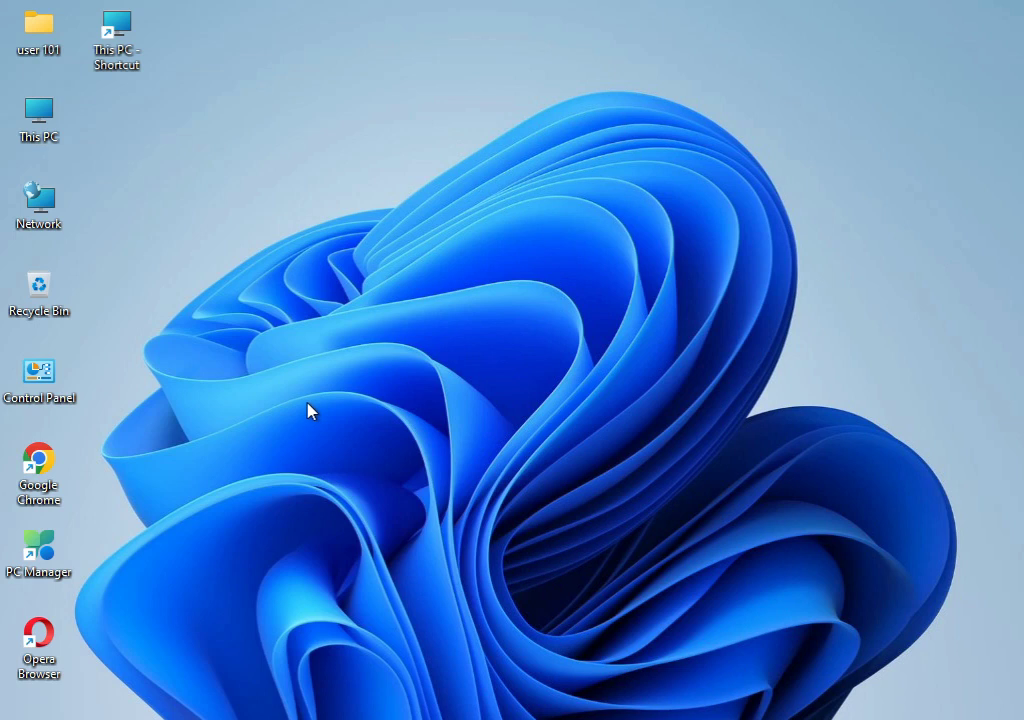
Open the %temp% folder from the Run box.
key("super+r")
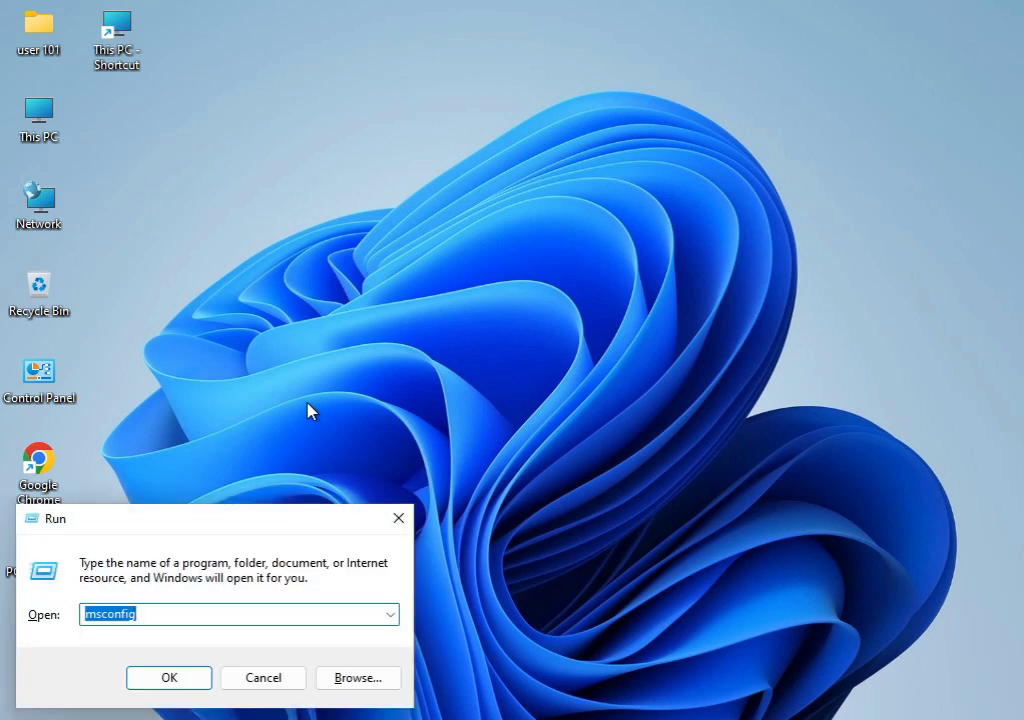
type("%temp%")
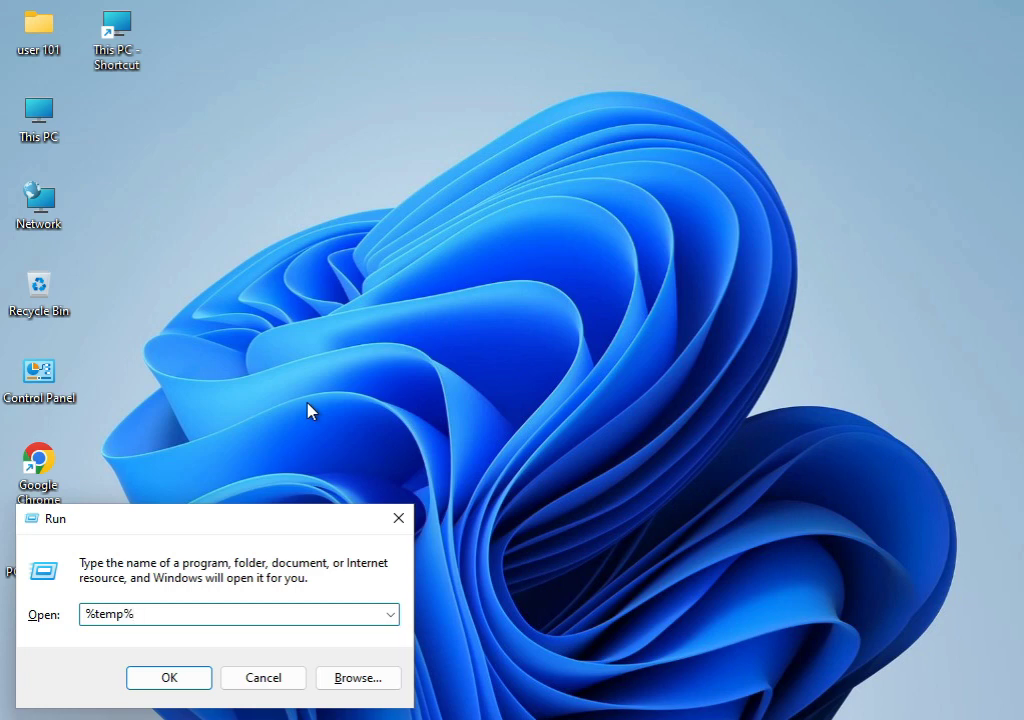
key("Return")
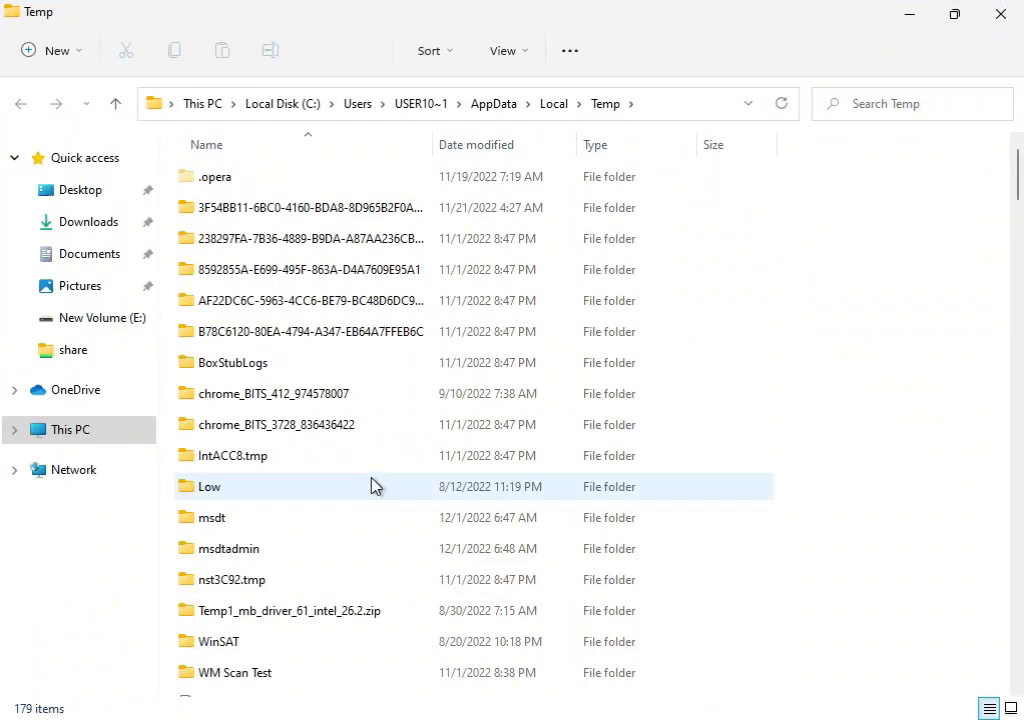
Permanently delete all 179 temp items, skipping files in use, then close the folder.
key("ctrl+a")
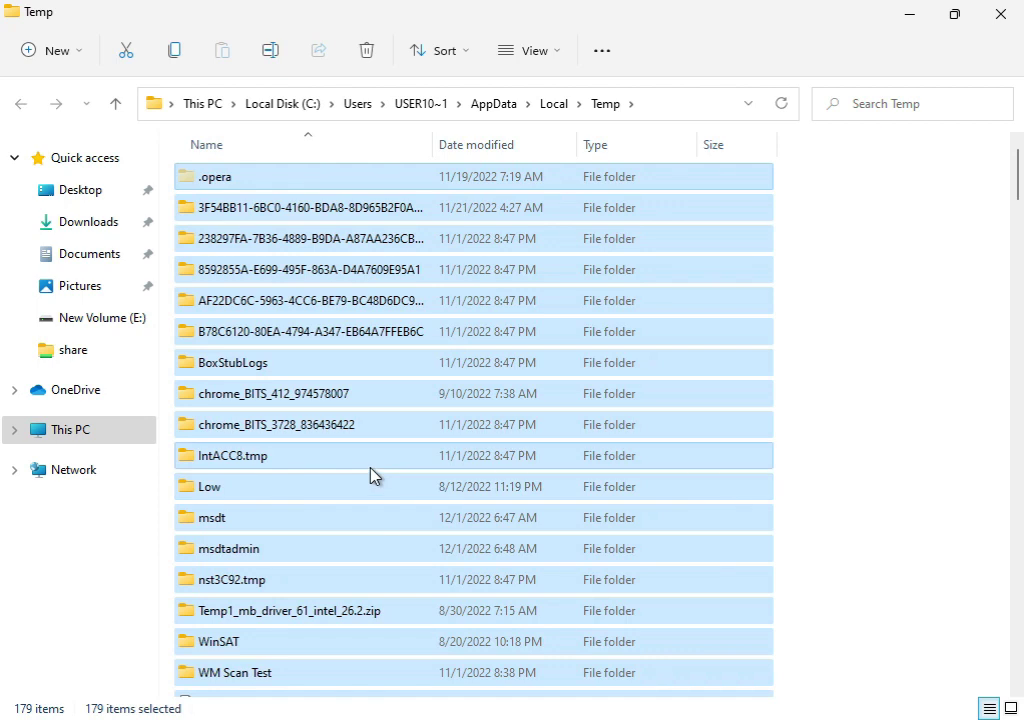
key("shift+Delete")
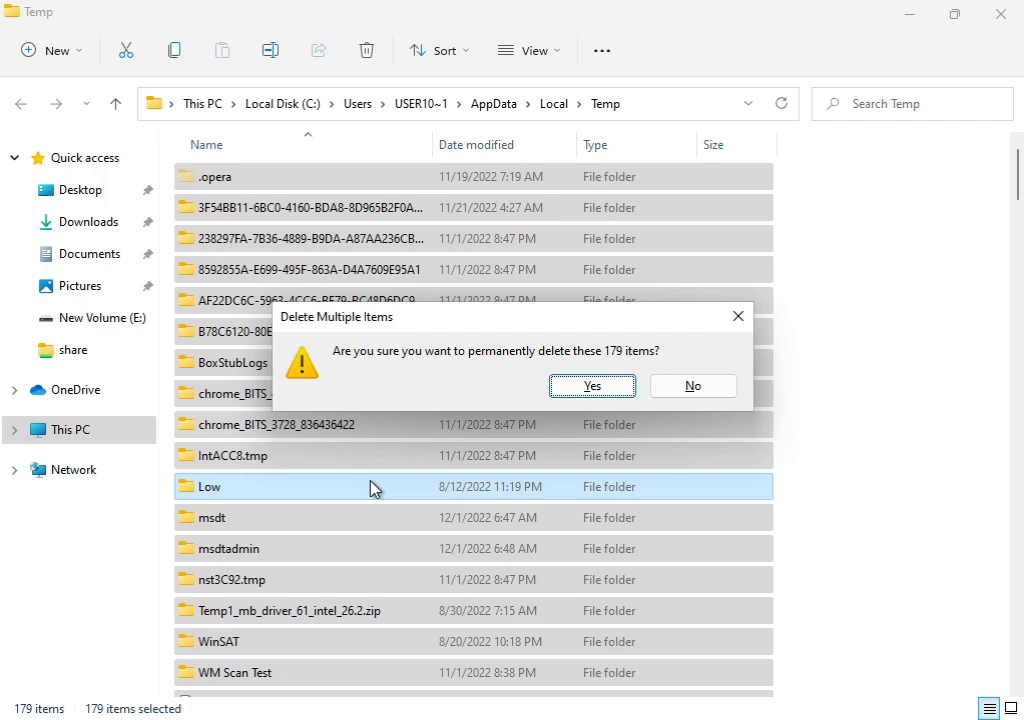
left_click(566, 386)
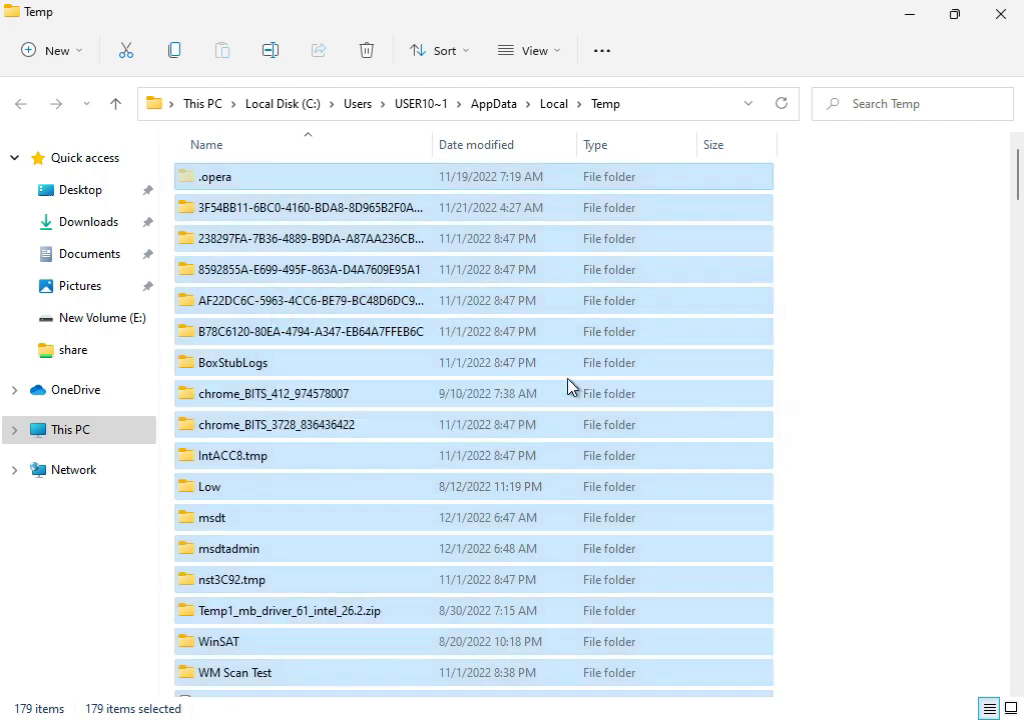
left_click(308, 273)
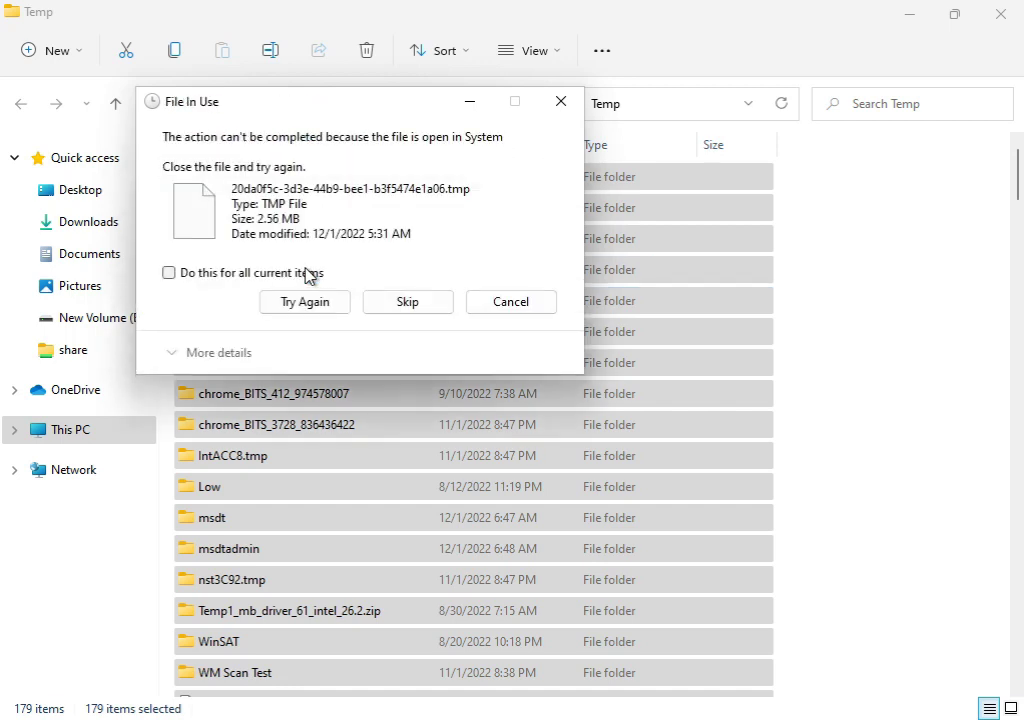
left_click(256, 278)
left_click(290, 303)
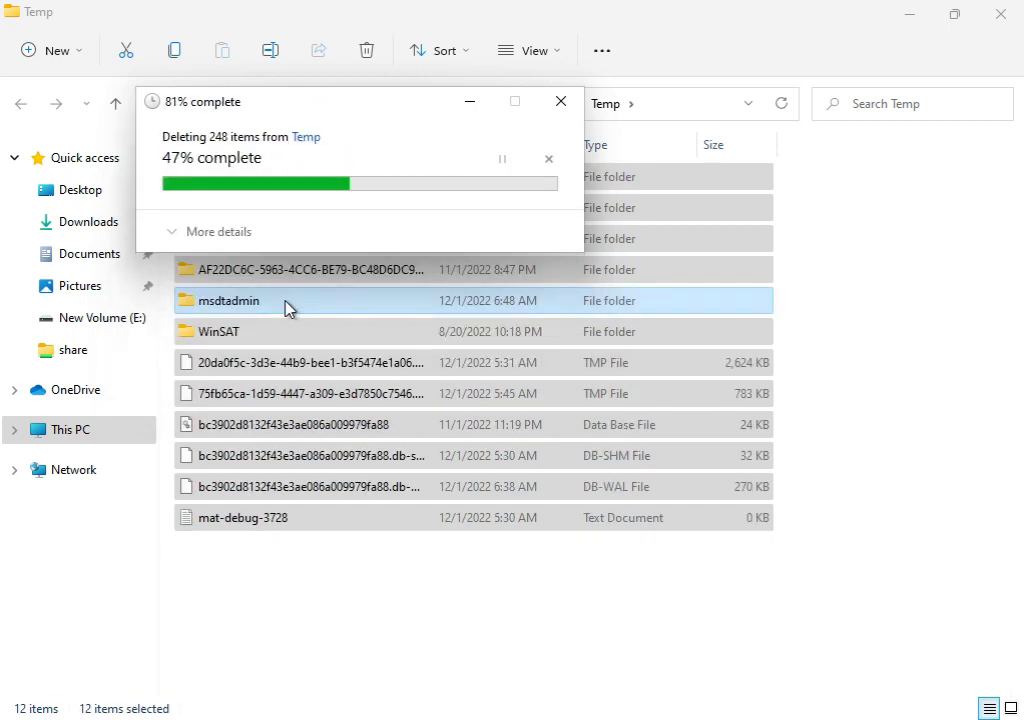
left_click(250, 280)
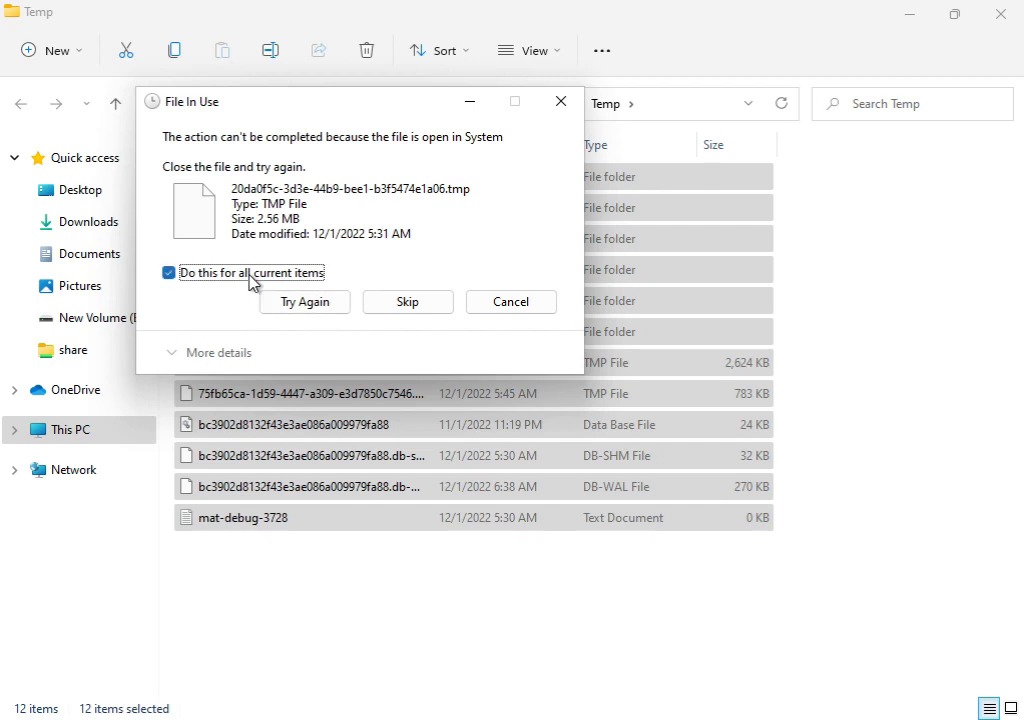
left_click(382, 304)
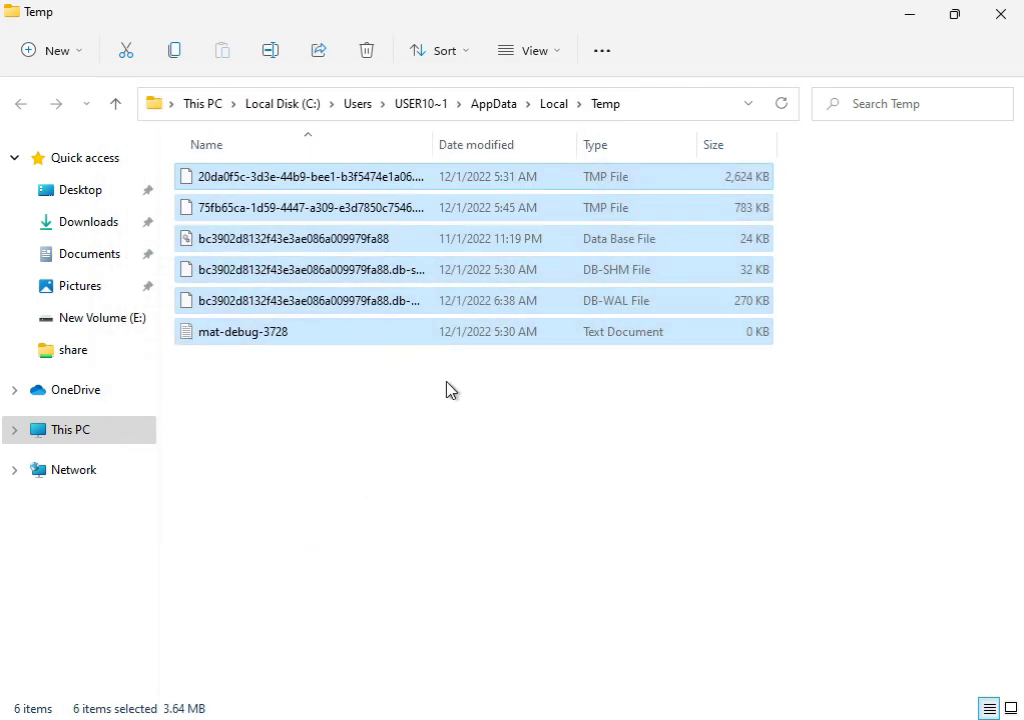
left_click(1000, 14)
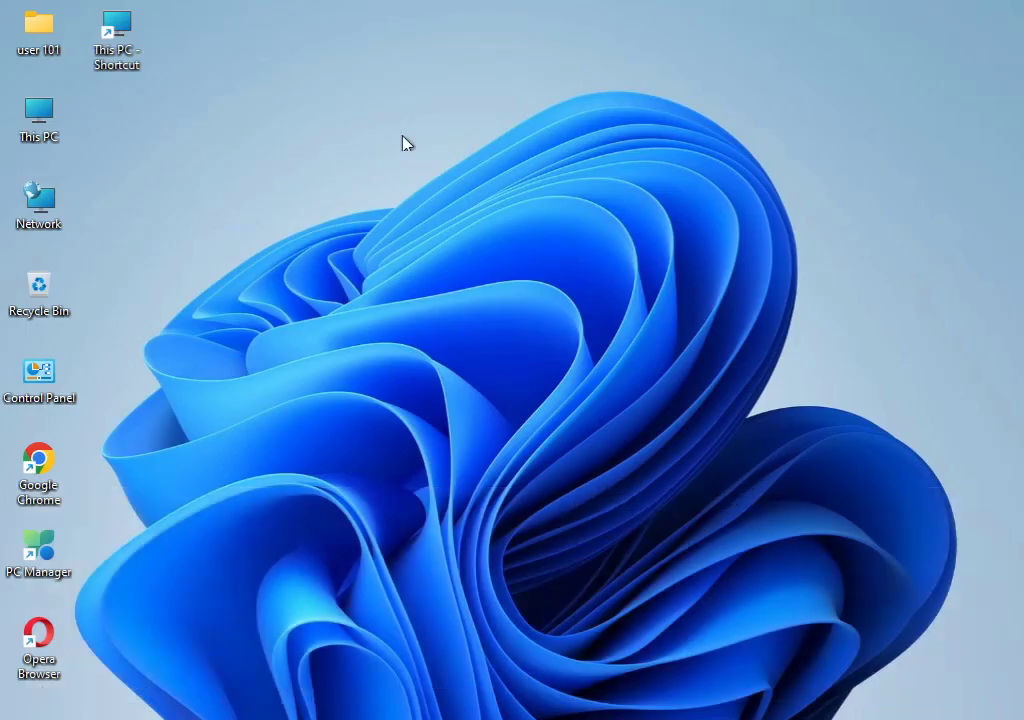
Open This PC and show the Properties of Local Disk (C:).
double_click(40, 115)
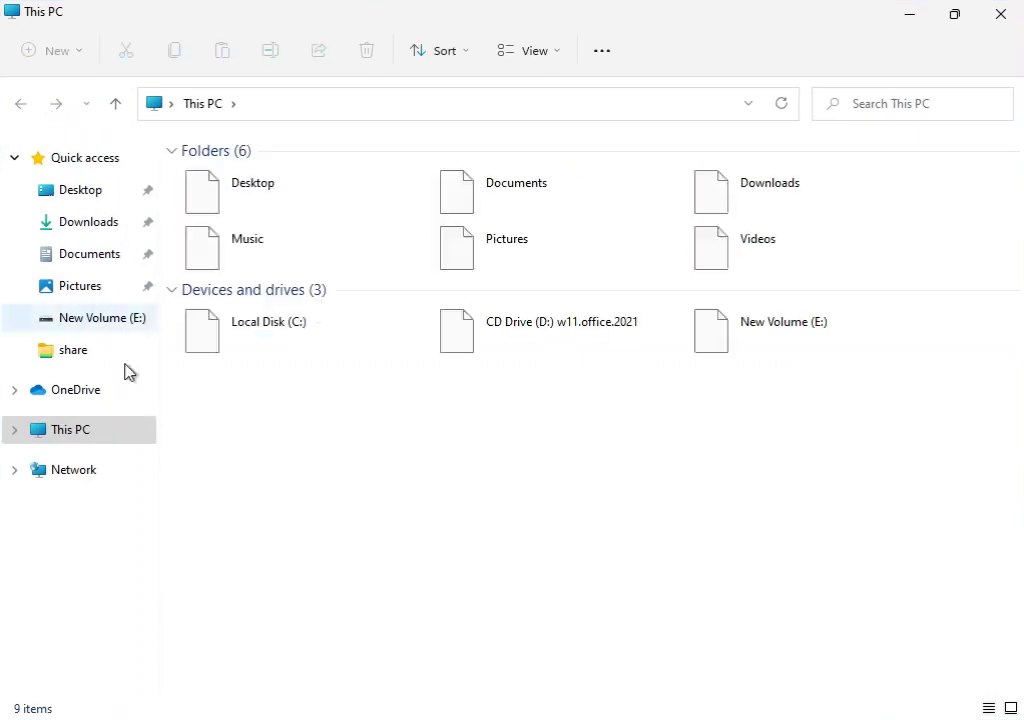
left_click(274, 337)
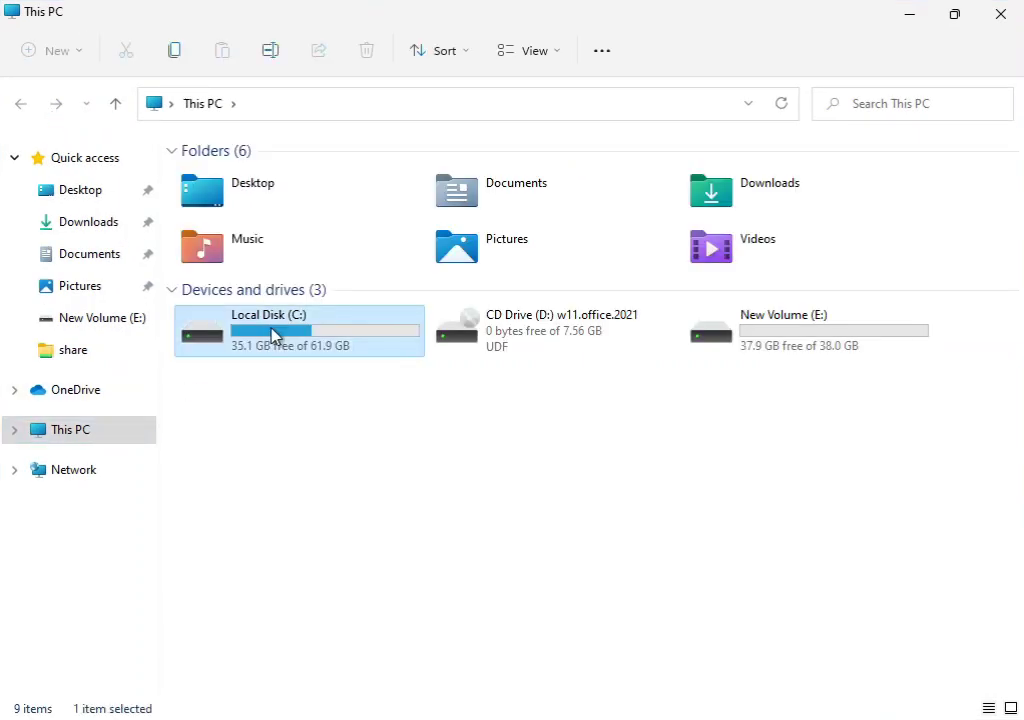
right_click(274, 337)
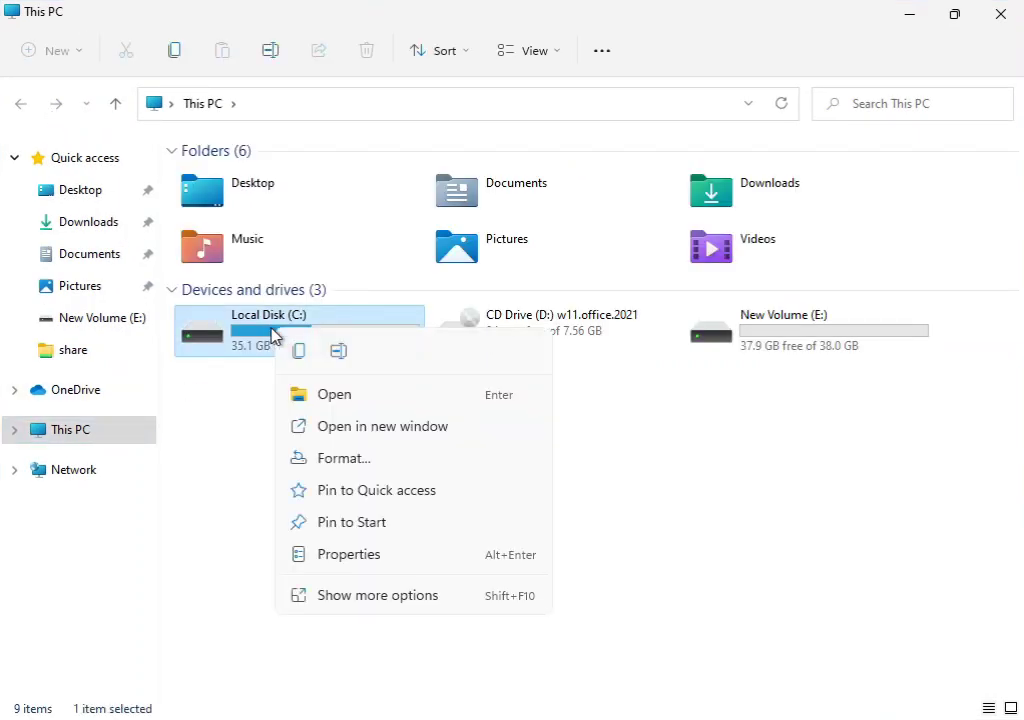
left_click(351, 596)
left_click(390, 574)
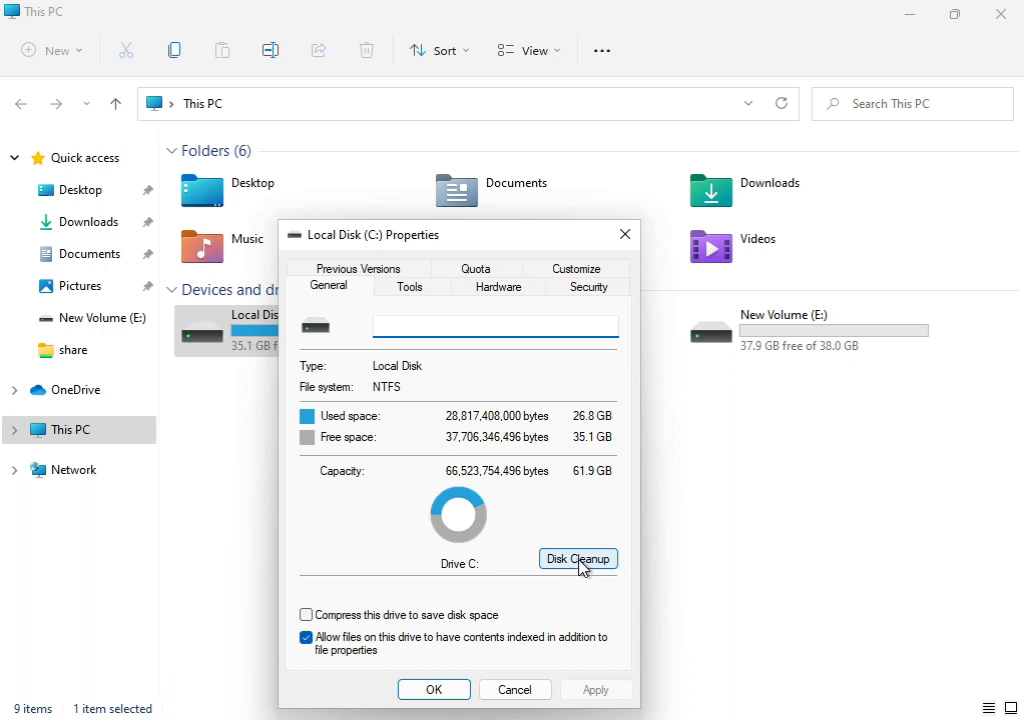
Run Disk Cleanup on C: with Windows error reports ticked, rescanning system files.
left_click(583, 565)
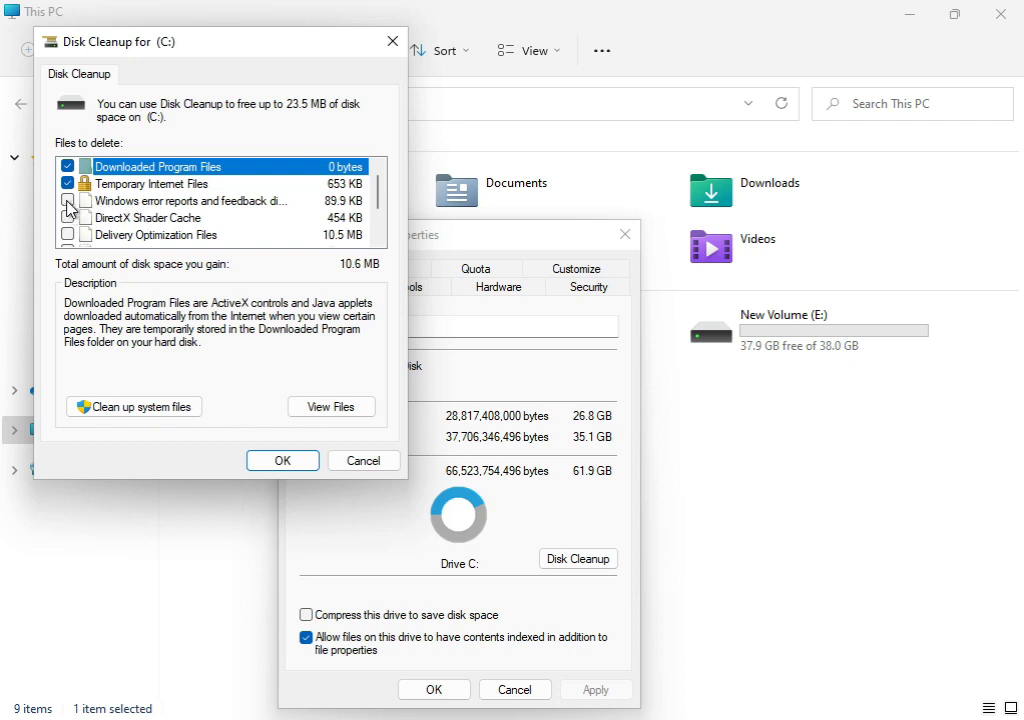
left_click(67, 201)
left_click(100, 407)
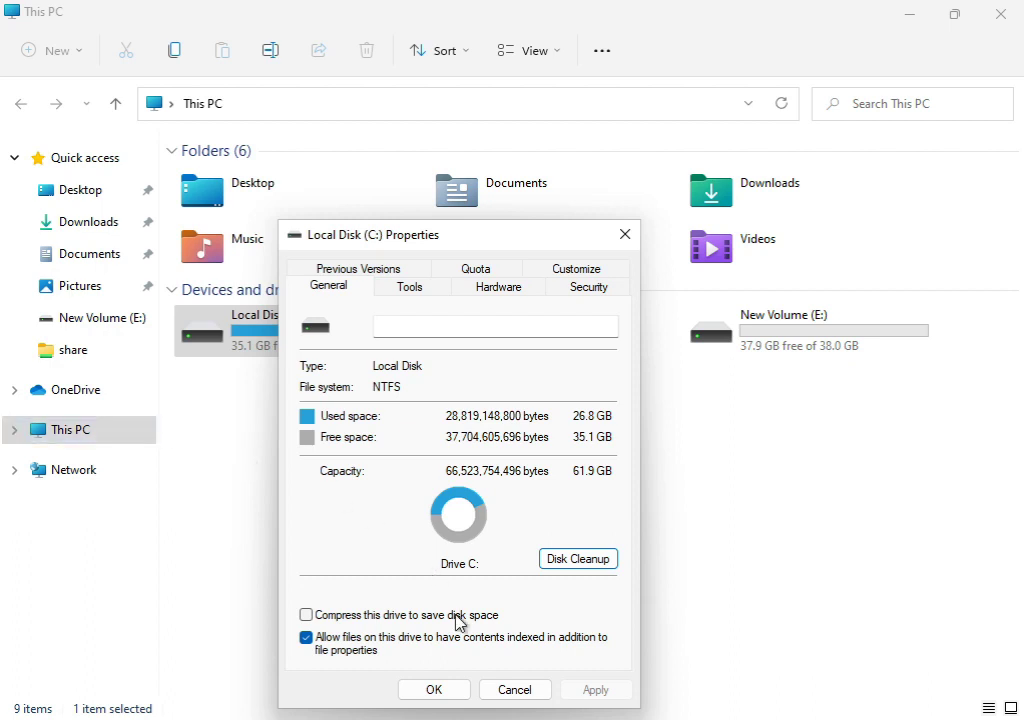
Close C: Properties and permanently delete the checked 10.6 MB of junk files.
left_click(435, 690)
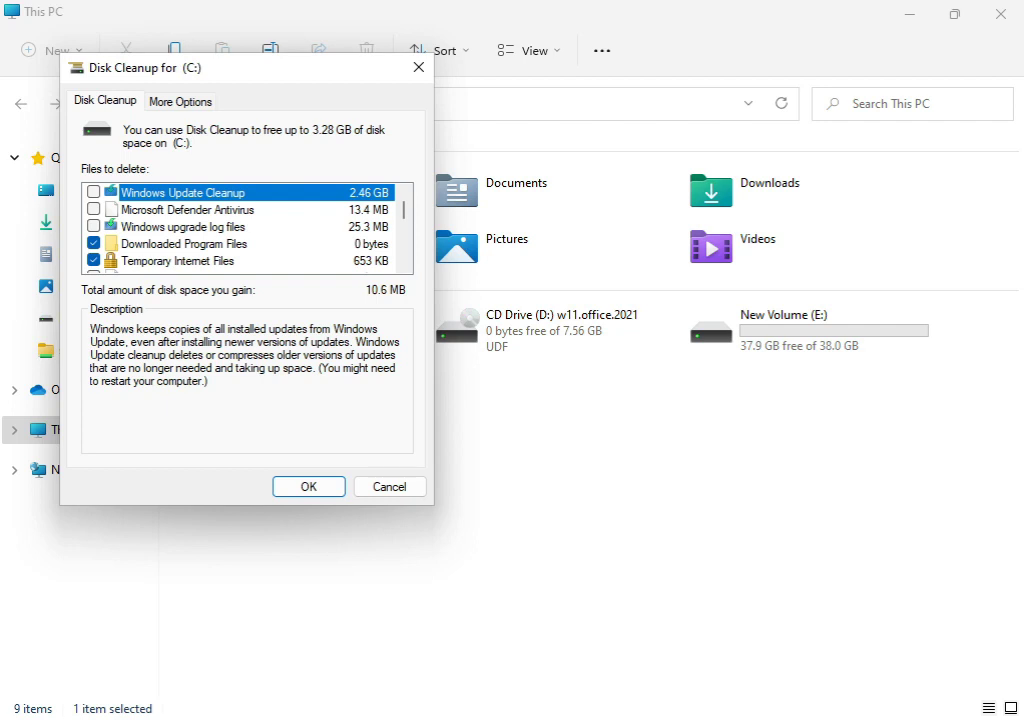
left_click(279, 490)
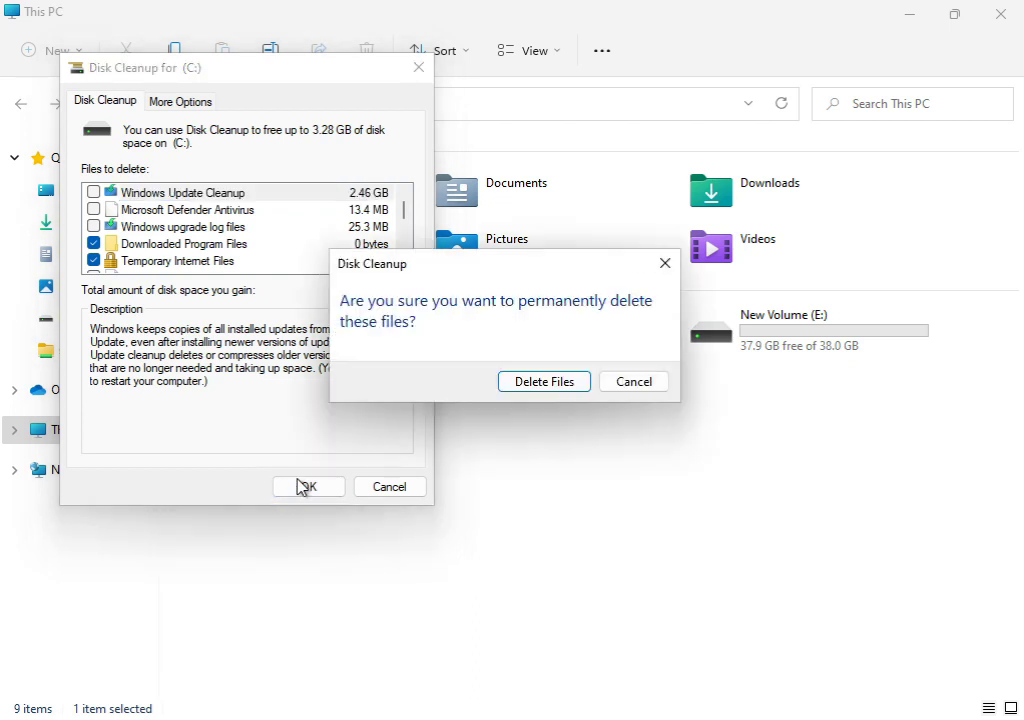
left_click(571, 386)
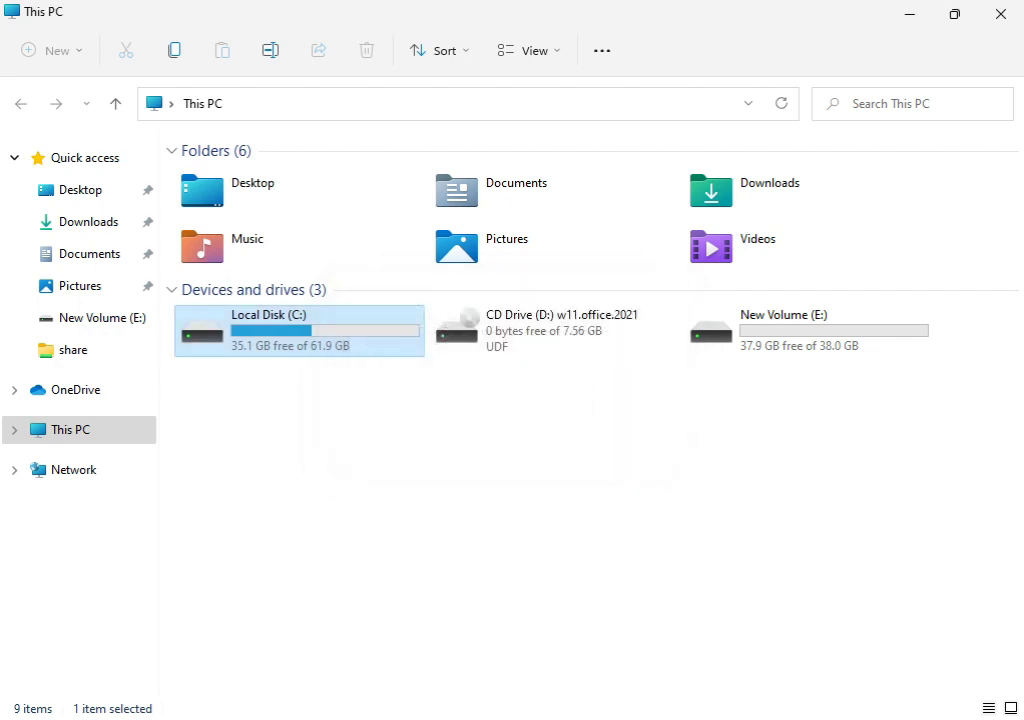
Close This PC and run Command Prompt as administrator from a 'cmd' Start search.
left_click(993, 20)
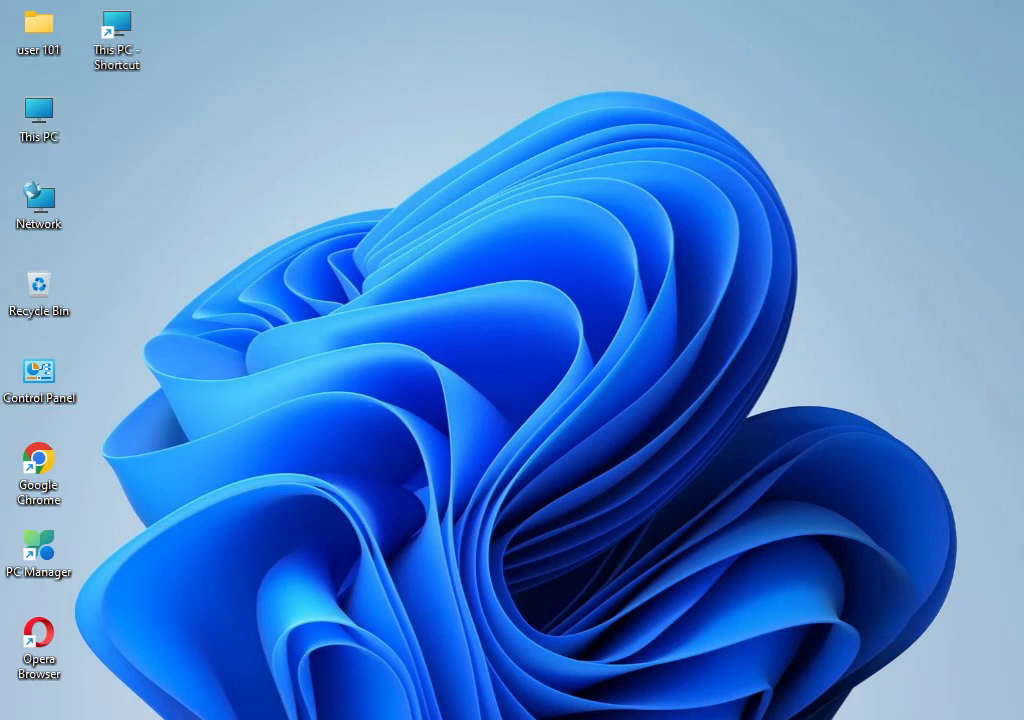
key("super")
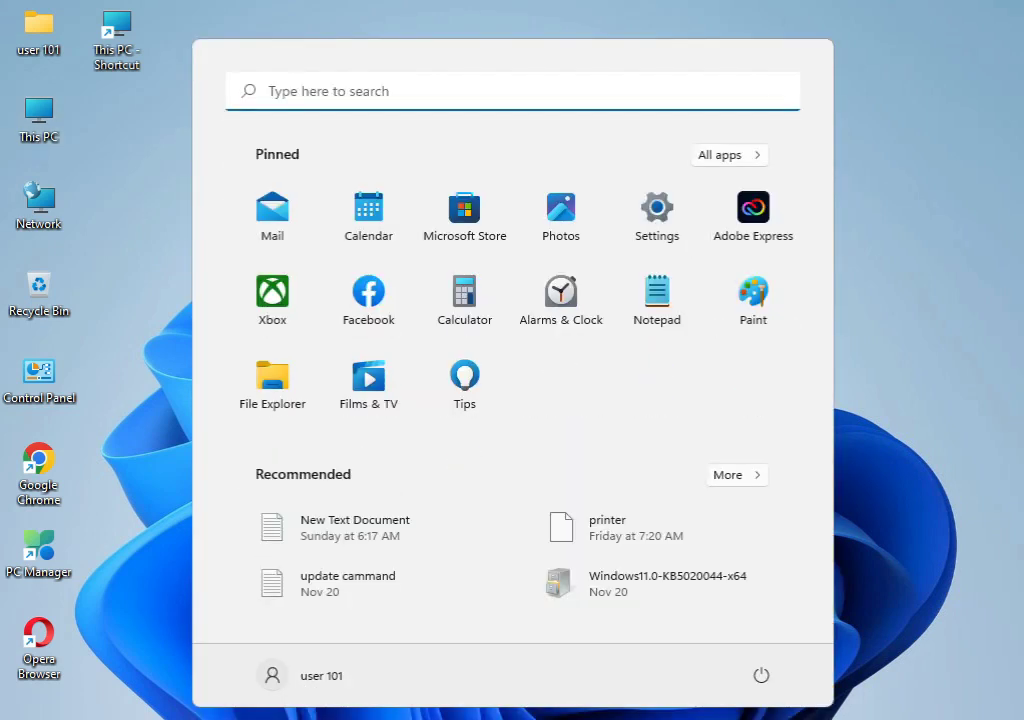
type("cmd")
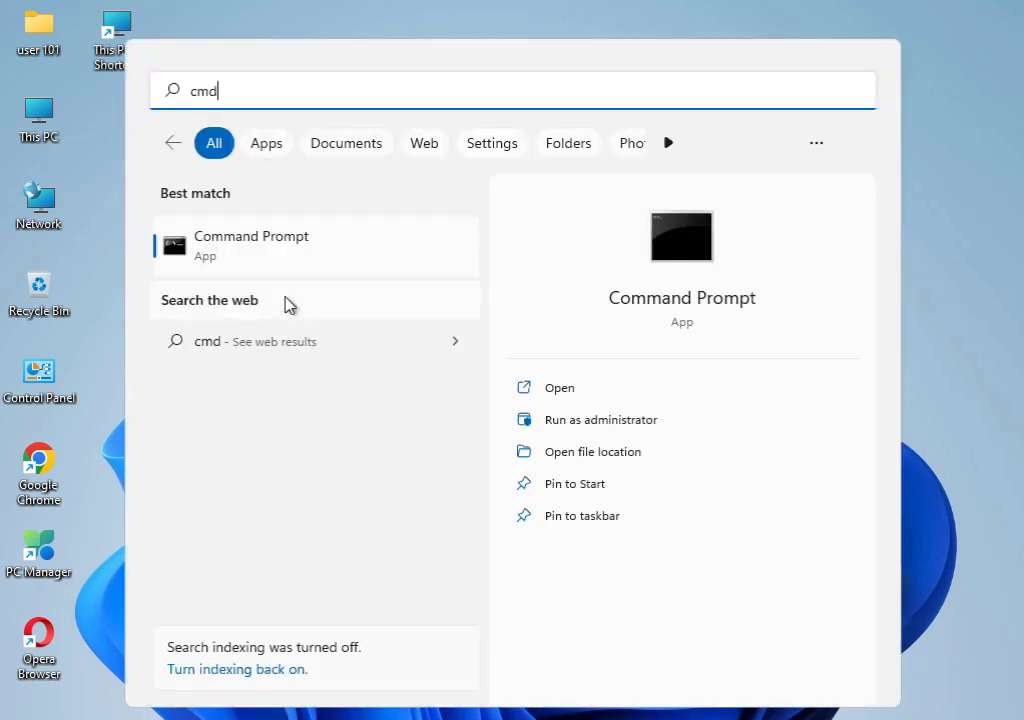
left_click(298, 257)
right_click(298, 257)
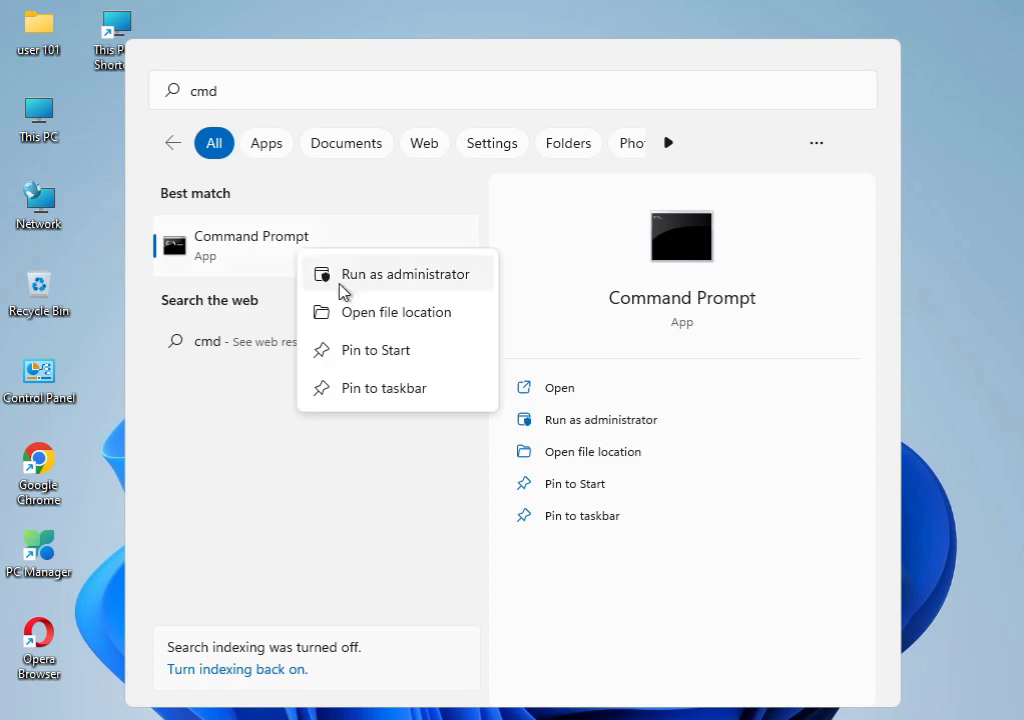
left_click(340, 289)
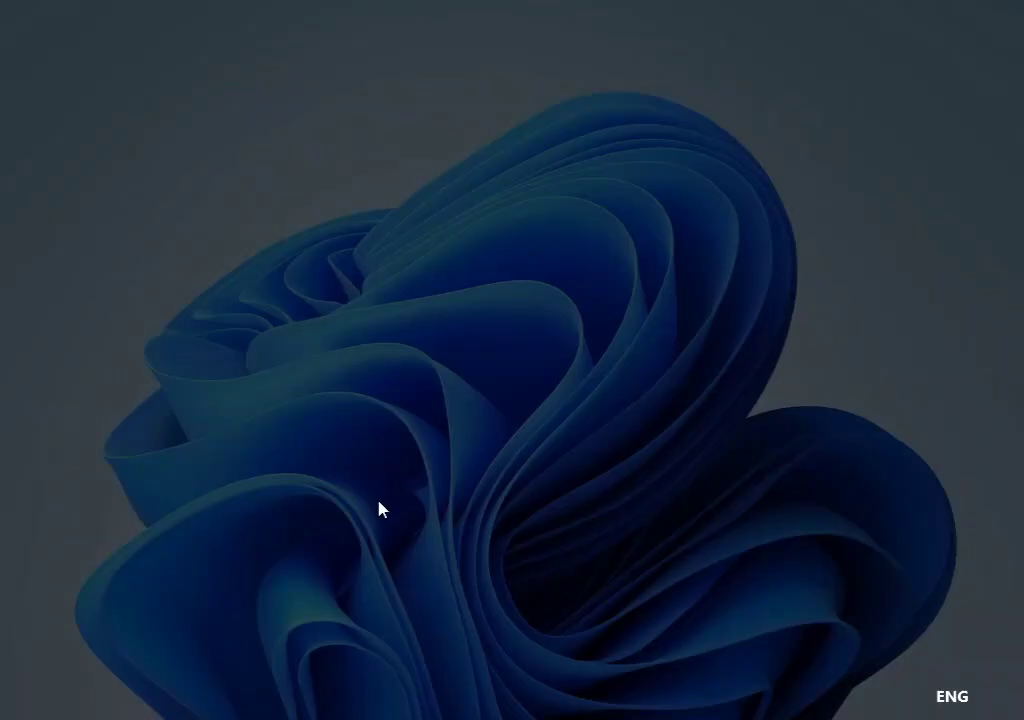
Approve the admin prompt, correct the typo to 'sfc /scannow' and run it.
left_click(380, 530)
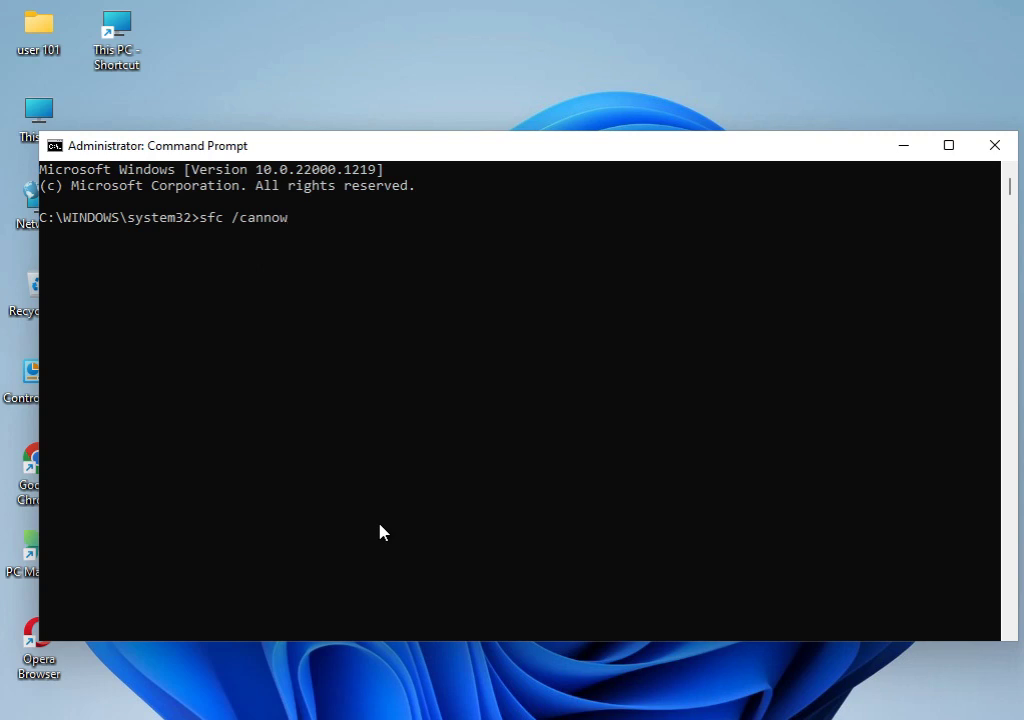
key("BackSpace")
key("BackSpace")
key("BackSpace")
key("BackSpace")
key("BackSpace")
key("BackSpace")
type("scannow")
key("Return")
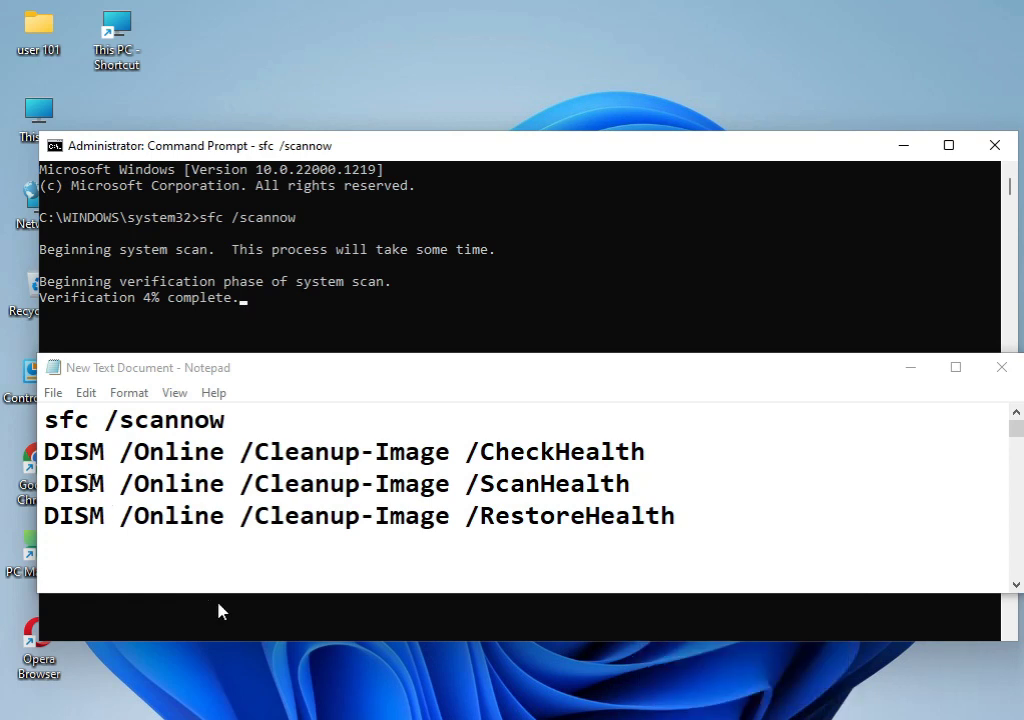
left_click_drag(47, 421, 231, 421)
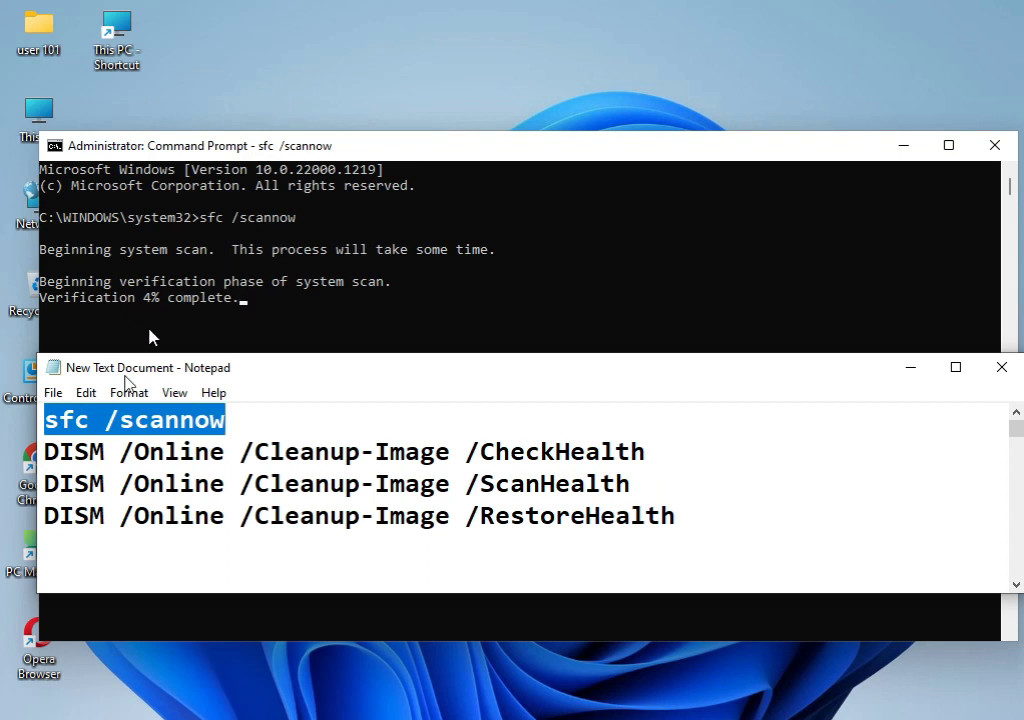
left_click_drag(45, 452, 648, 452)
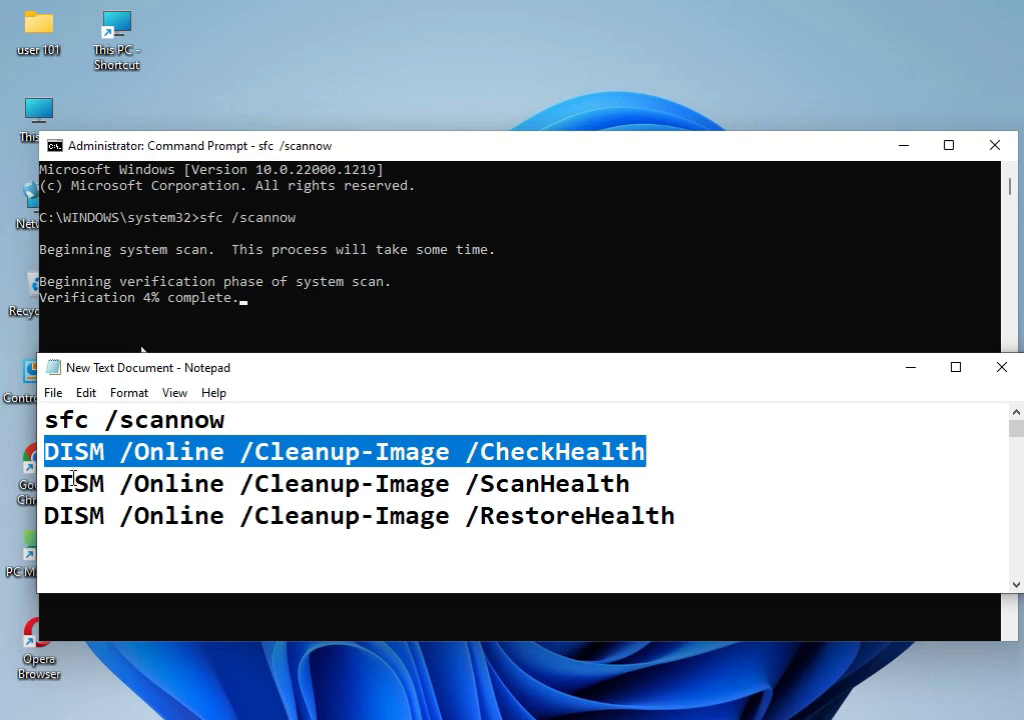
left_click_drag(45, 483, 630, 483)
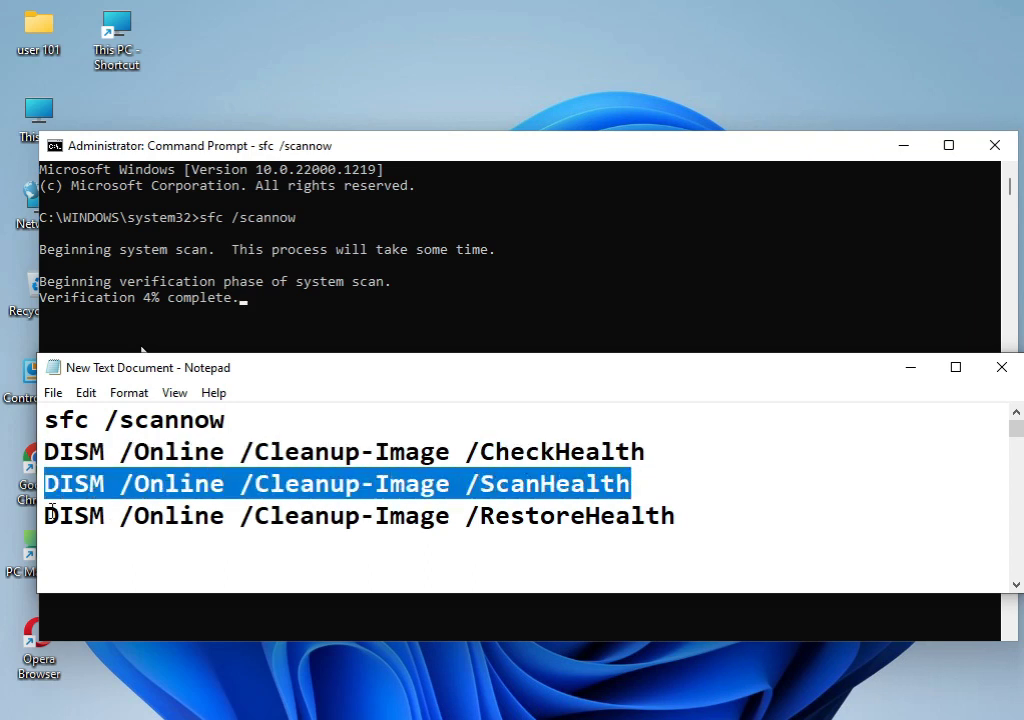
left_click_drag(45, 515, 688, 498)
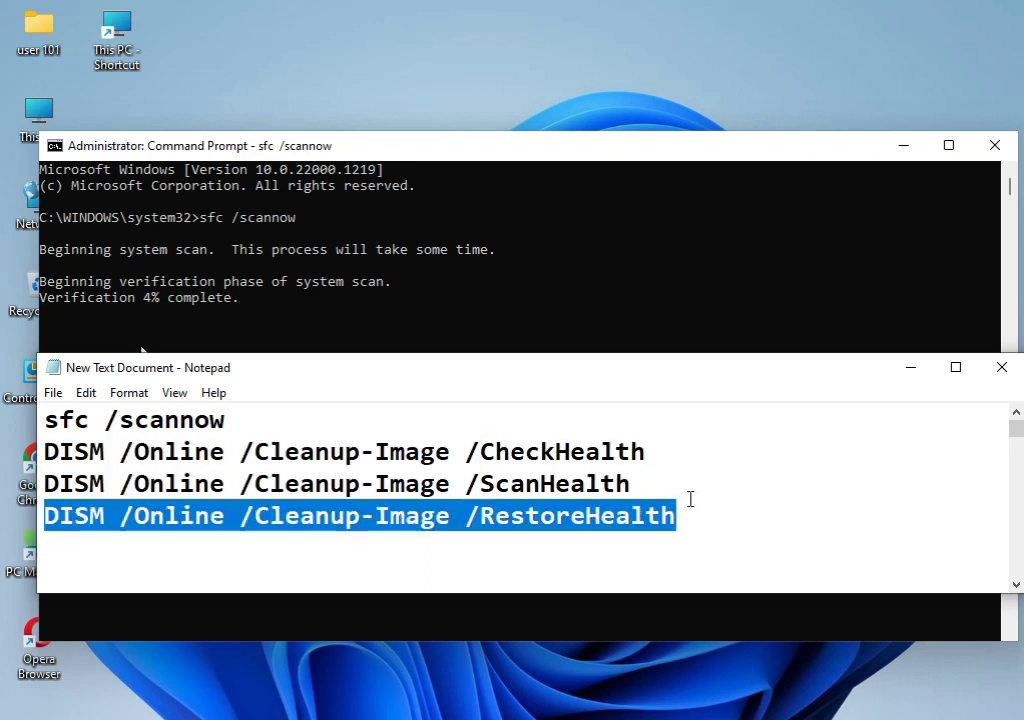